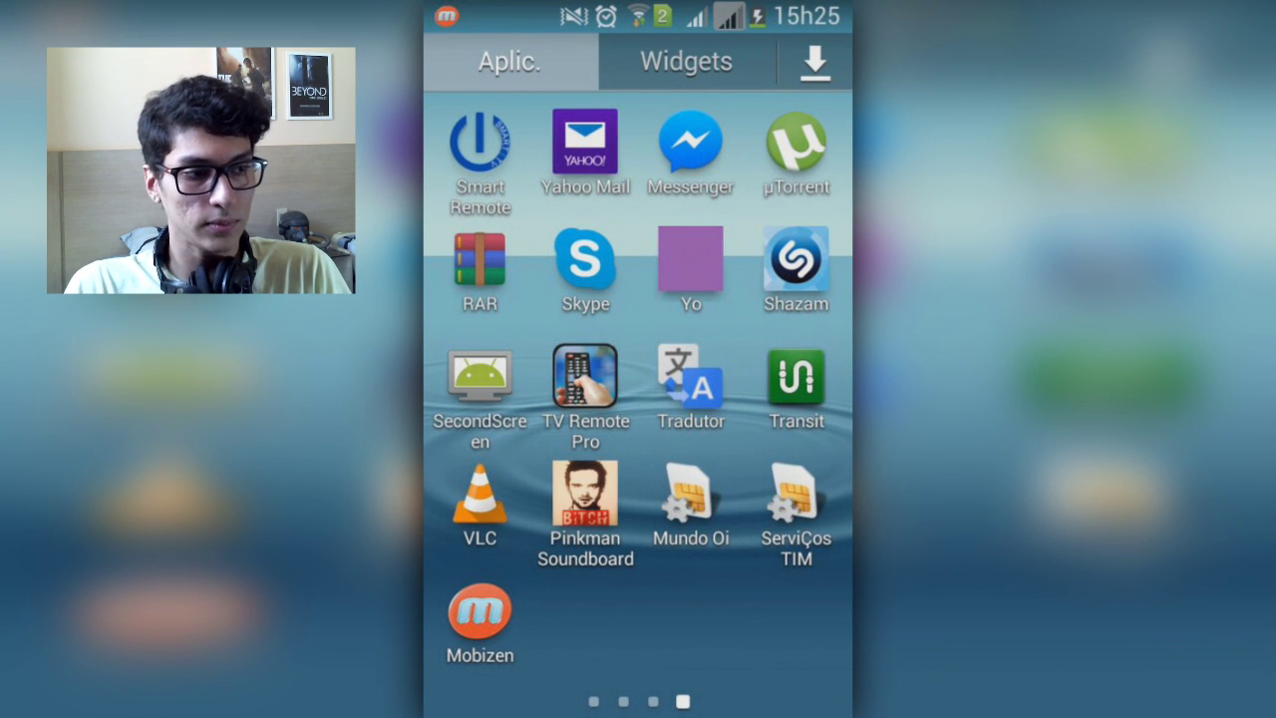
- Bring up the page open in Chrome, and view the mirrored phone screen in full-screen mode
{"action": "mouse_move", "coordinate": [518, 399]}
{"action": "left_mouse_down"}
{"action": "mouse_move", "coordinate": [758, 398]}
{"action": "mouse_move", "coordinate": [518, 399]}
{"action": "left_mouse_up"}
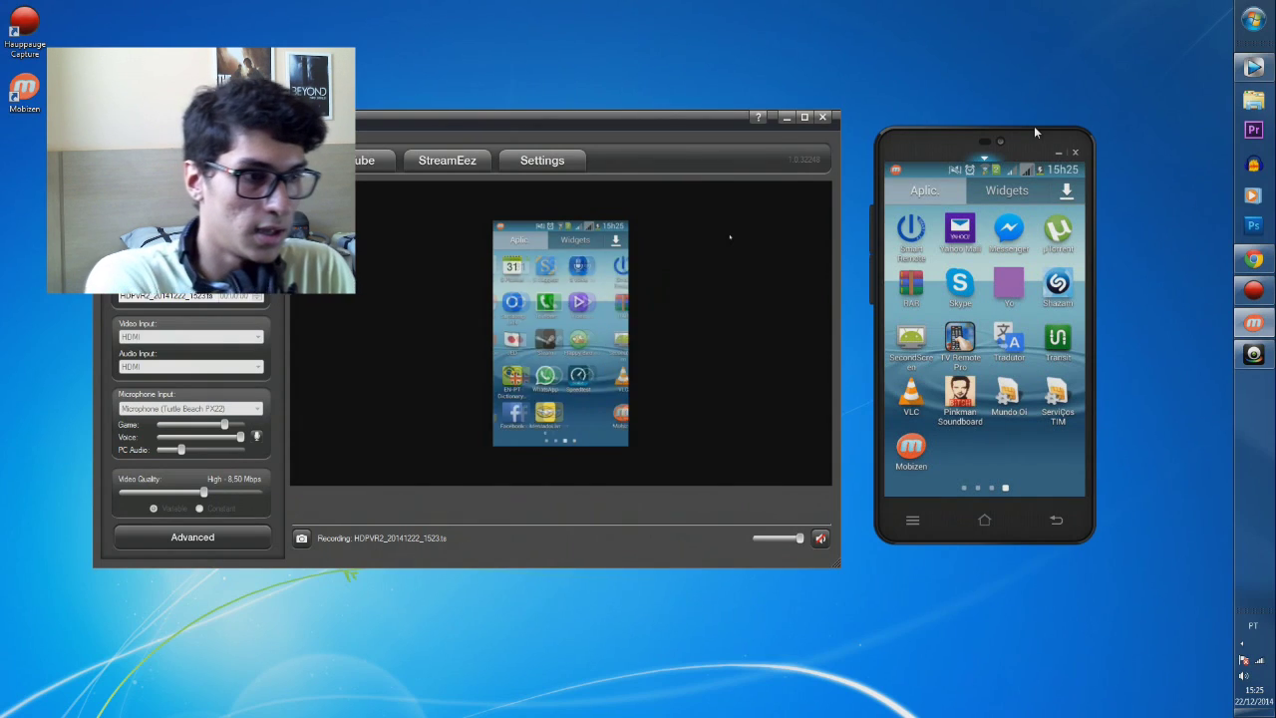
{"action": "left_click", "coordinate": [1254, 259]}
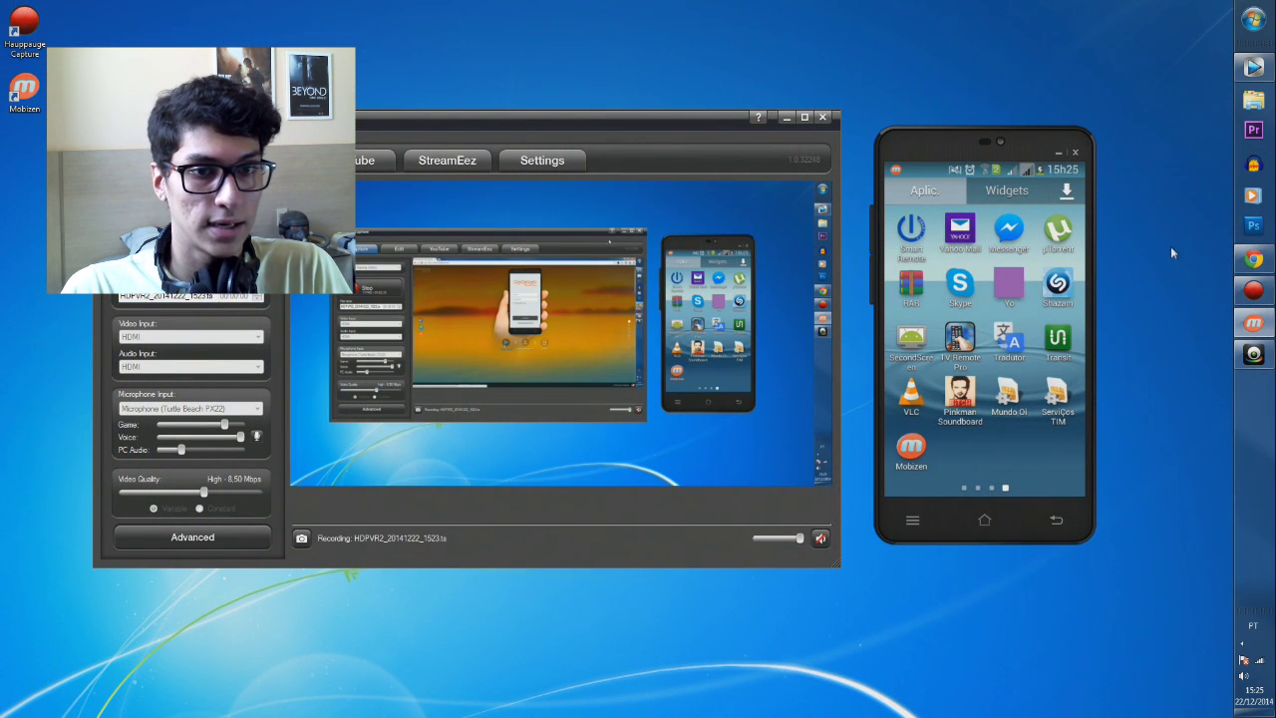
{"action": "double_click", "coordinate": [1007, 148]}
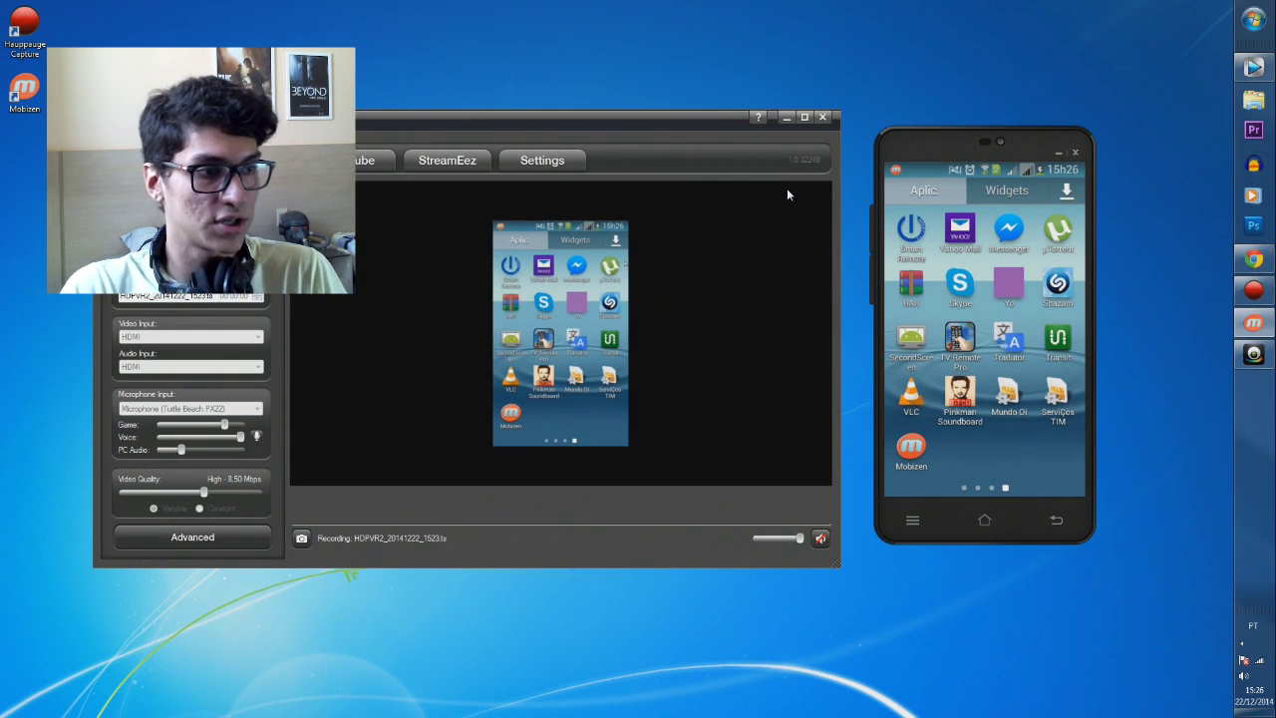
- Move the mirrored phone window to the middle of the desktop and minimize the Hauppauge Capture window
{"action": "left_click_drag", "start_coordinate": [684, 115], "coordinate": [695, 113]}
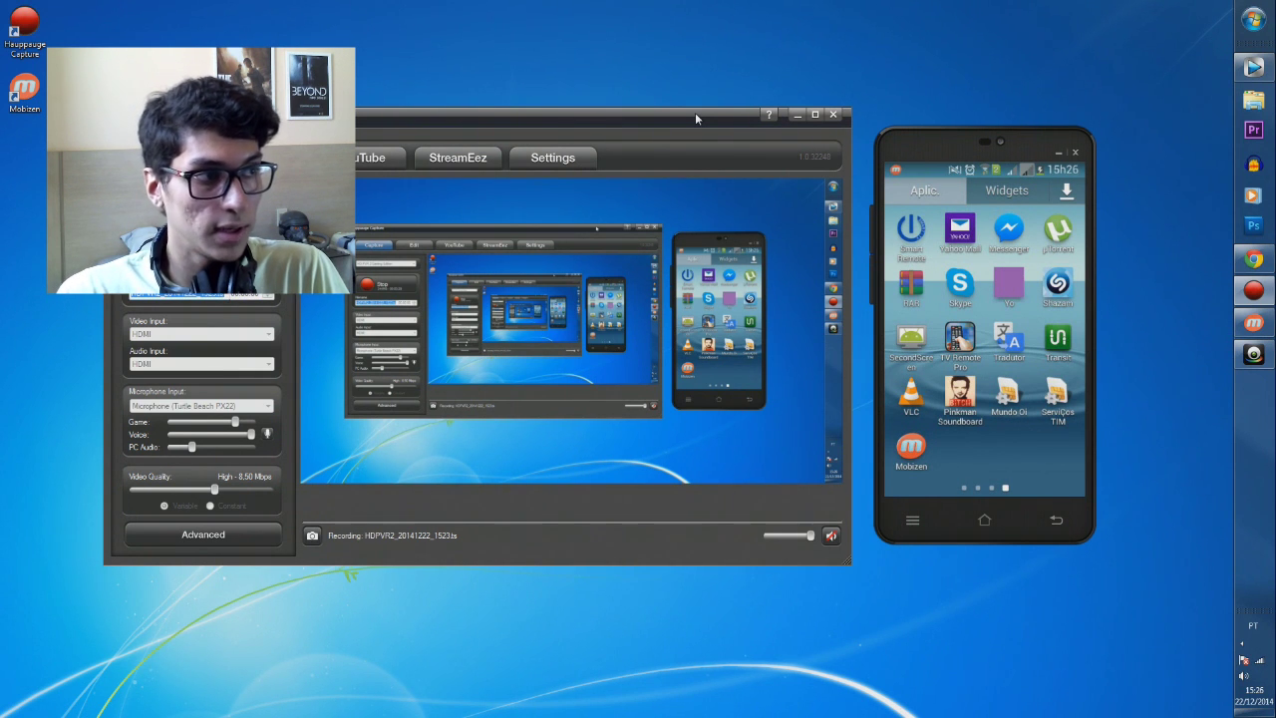
{"action": "left_click_drag", "start_coordinate": [695, 116], "coordinate": [691, 117]}
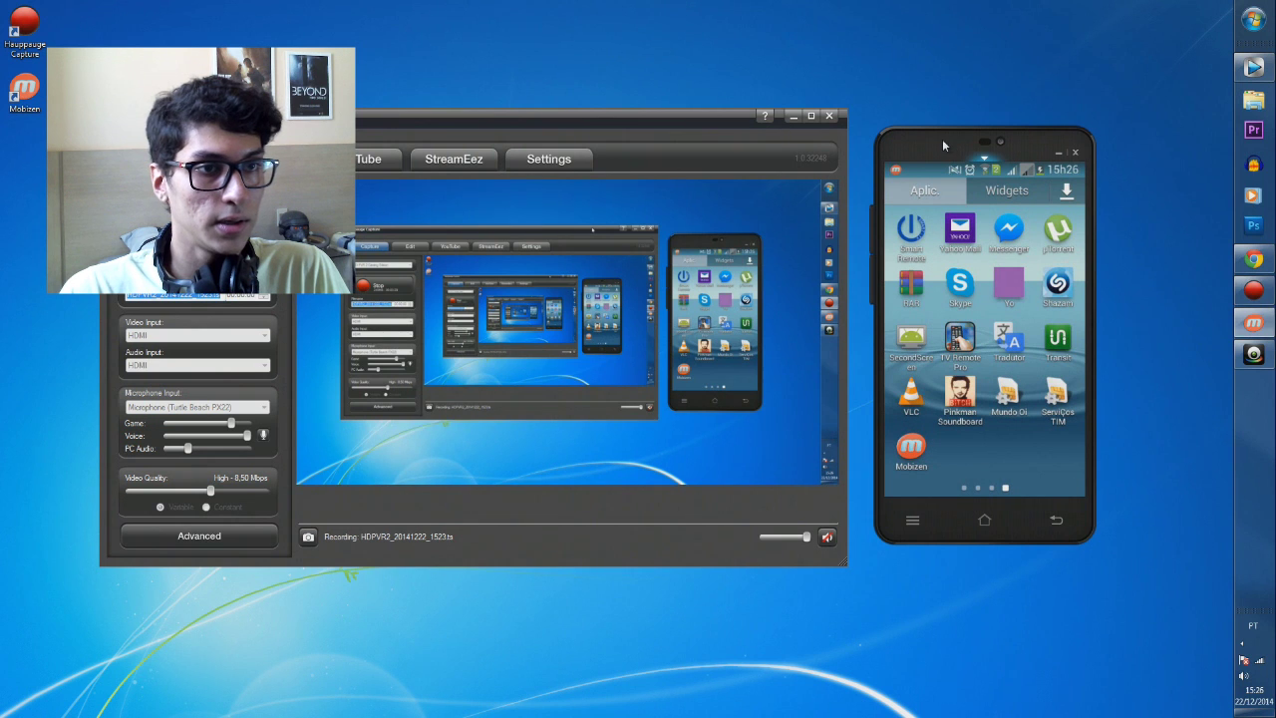
{"action": "left_click_drag", "start_coordinate": [919, 150], "coordinate": [574, 140]}
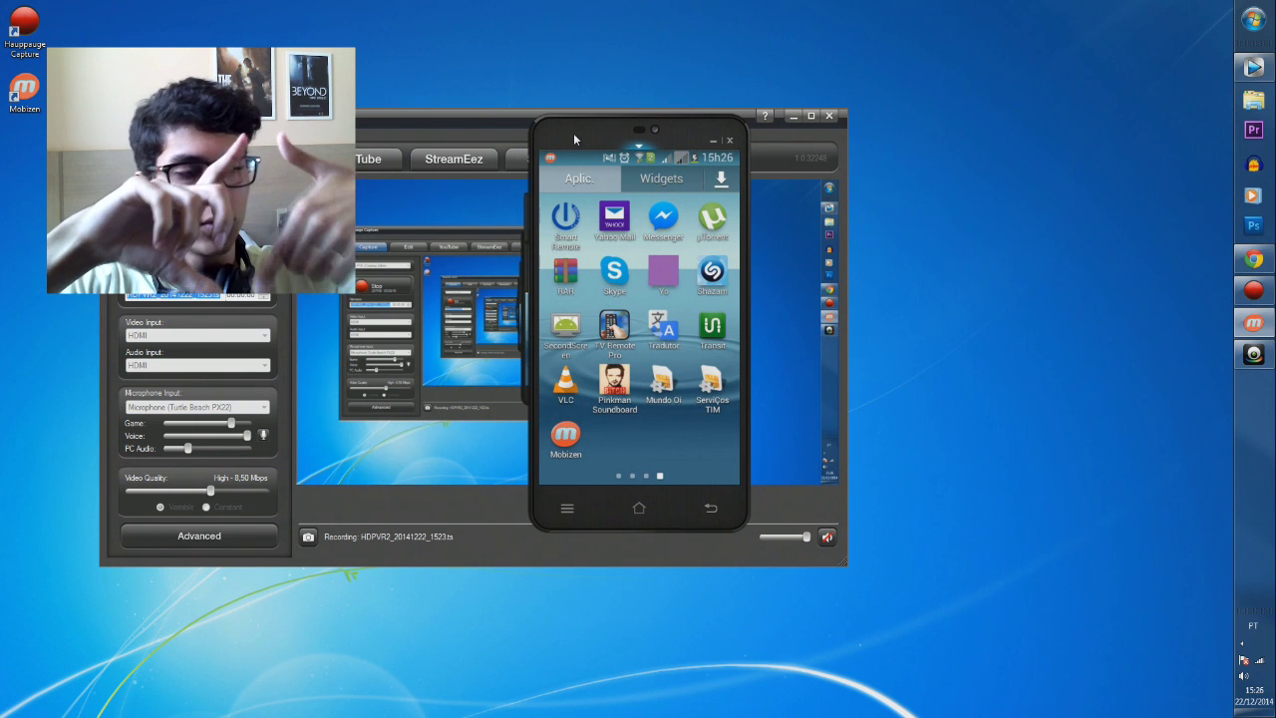
{"action": "left_click_drag", "start_coordinate": [573, 133], "coordinate": [547, 139]}
{"action": "left_click", "coordinate": [794, 116]}
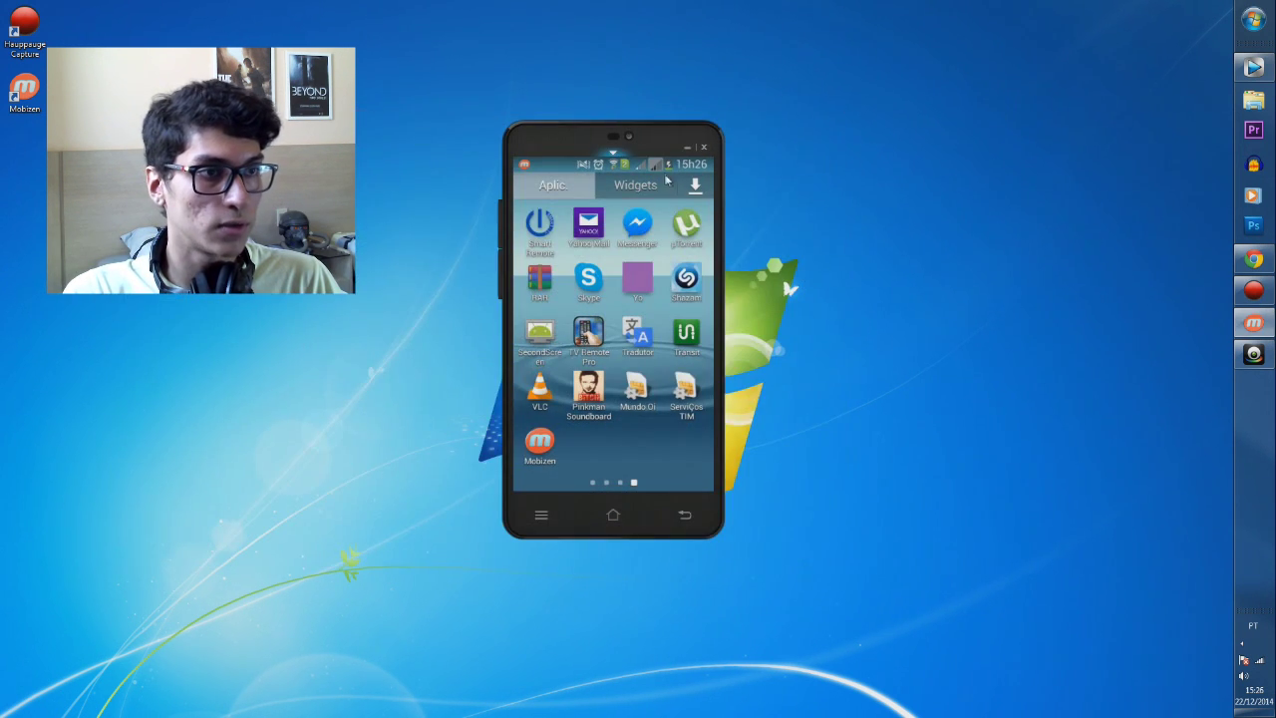
{"action": "left_click_drag", "start_coordinate": [678, 143], "coordinate": [689, 134]}
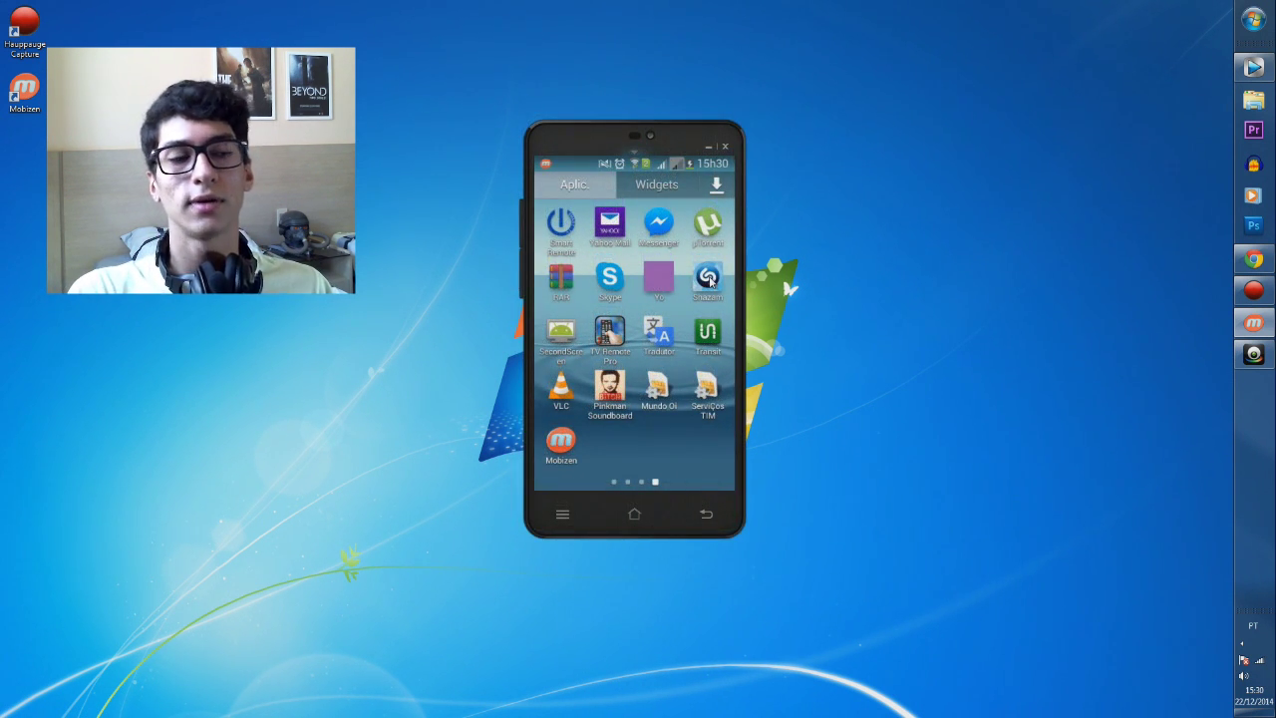
{"action": "key", "text": "F11"}
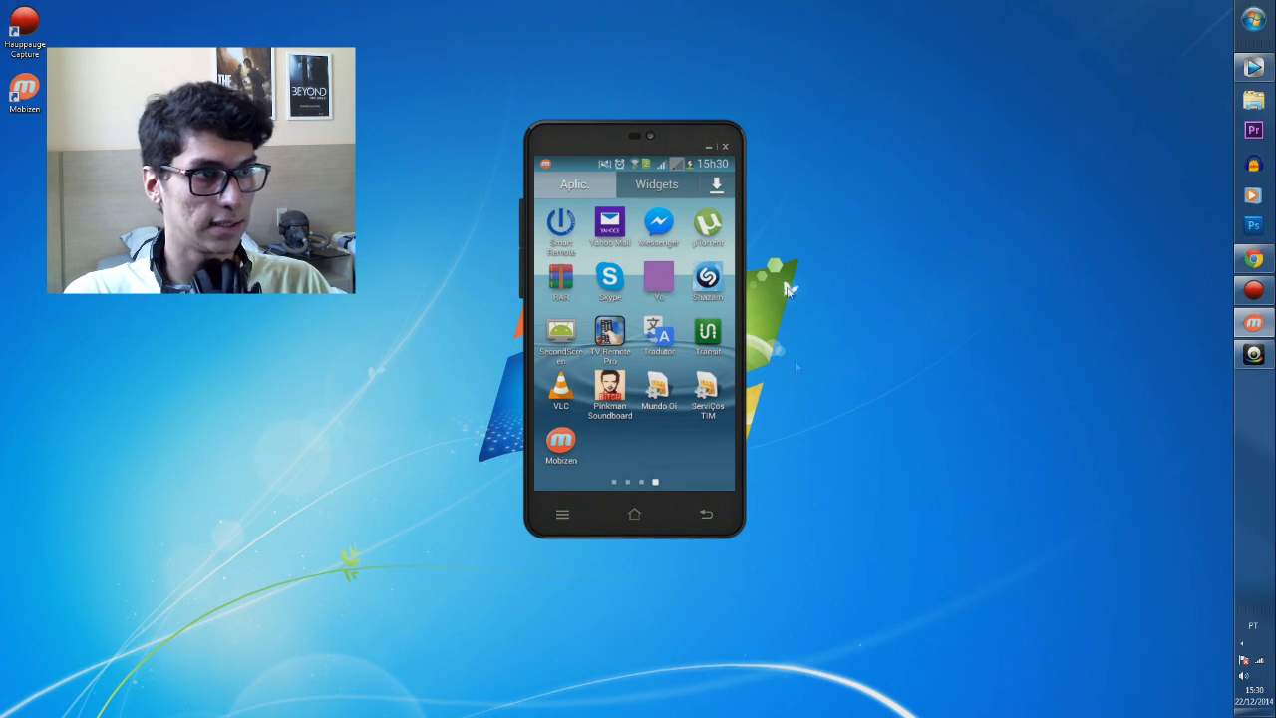
- Switch to Vegas Pro, mute the blurred second video track and turn off 2D Glow in the first track's Track Motion
{"action": "left_click", "coordinate": [1254, 66]}
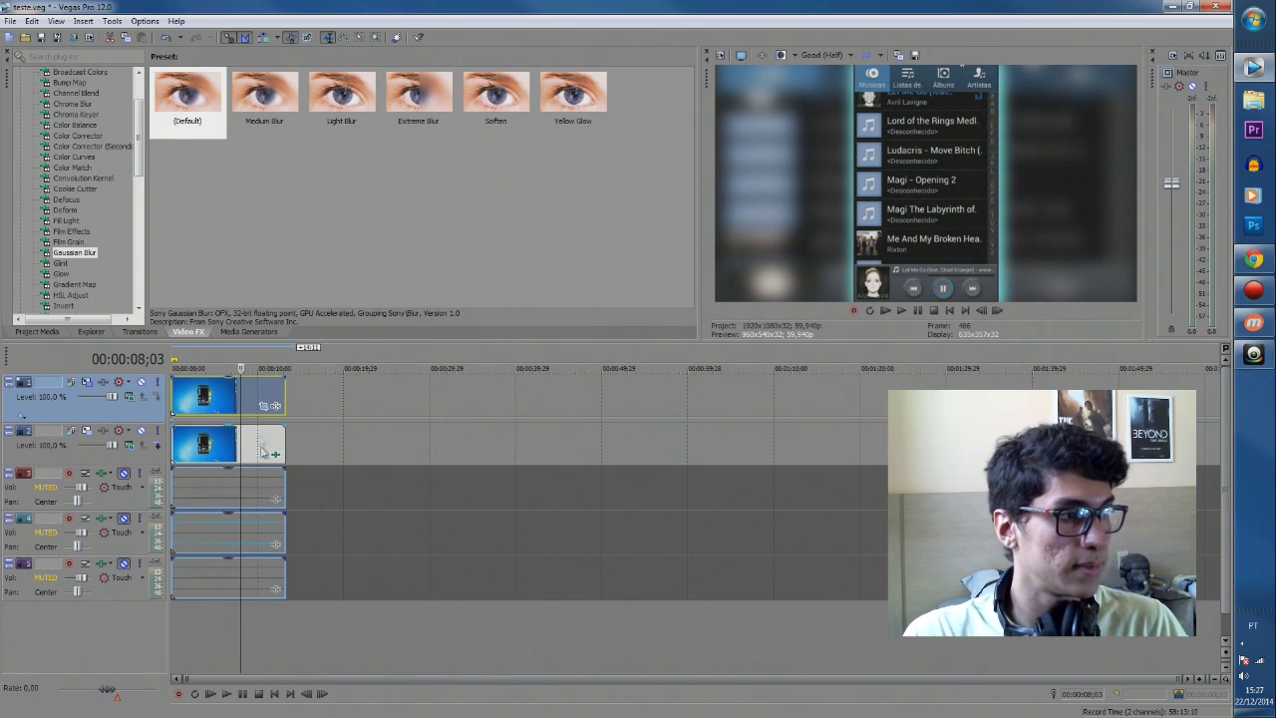
{"action": "left_click", "coordinate": [141, 431]}
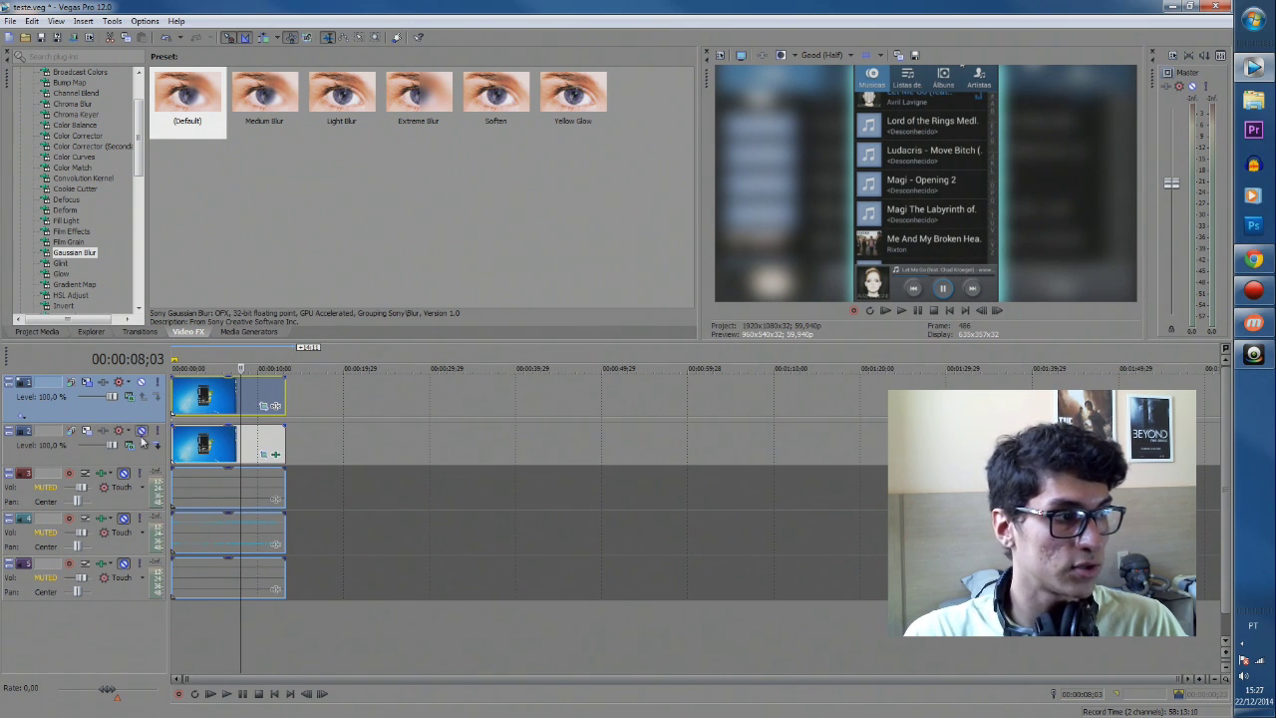
{"action": "left_click", "coordinate": [87, 382]}
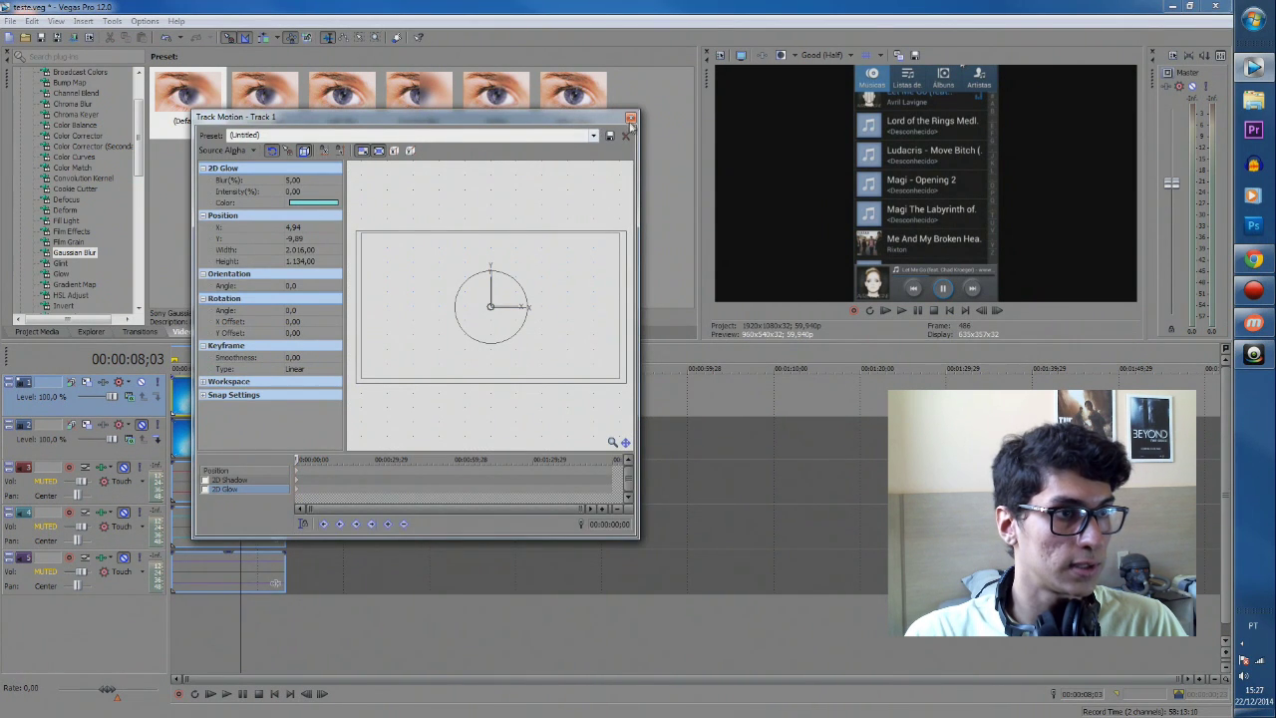
{"action": "left_click", "coordinate": [629, 118]}
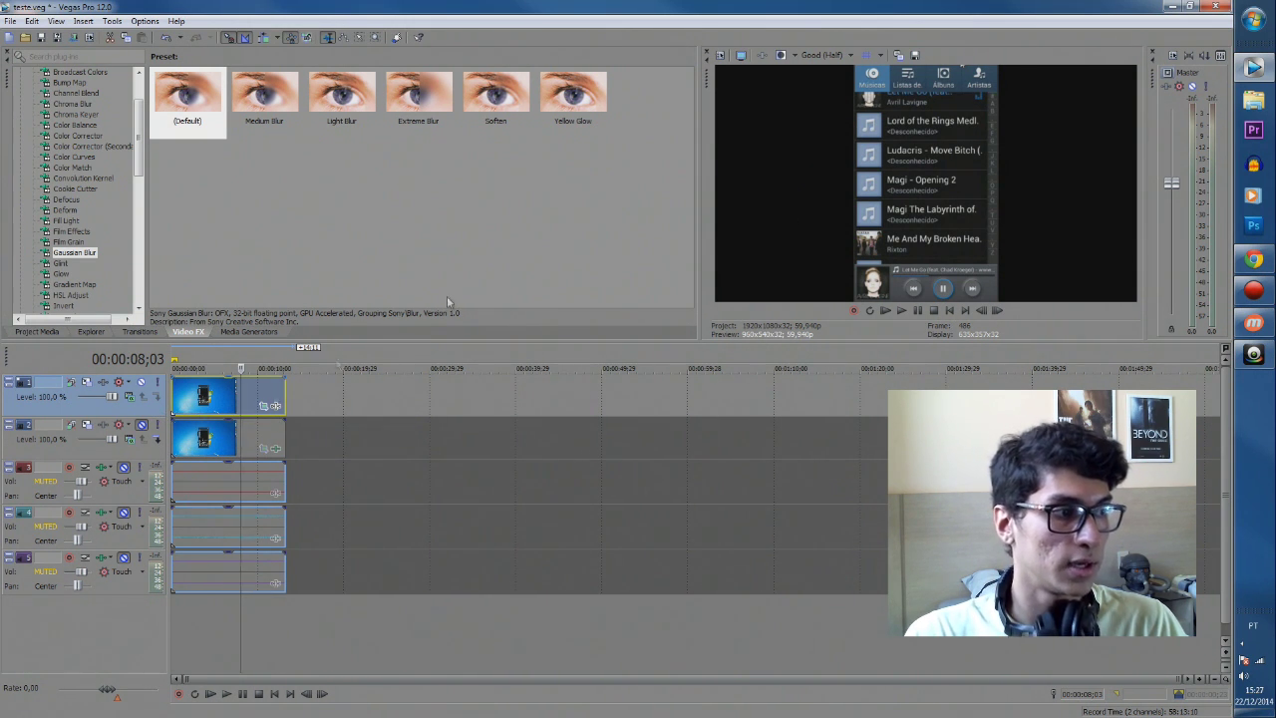
- Try shifting the crop frame around the phone in the first track's Event Pan/Crop and undo the shift
{"action": "left_click", "coordinate": [264, 408]}
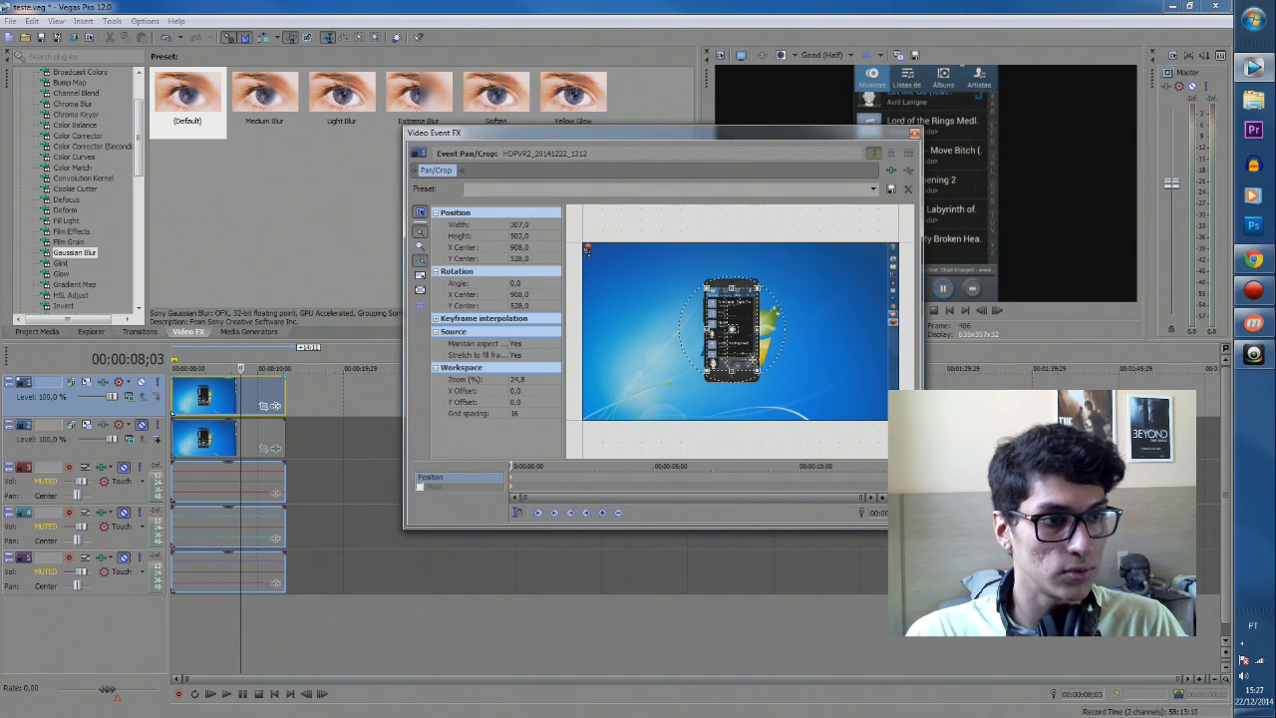
{"action": "left_click_drag", "start_coordinate": [756, 327], "coordinate": [747, 327]}
{"action": "key", "text": "ctrl+z"}
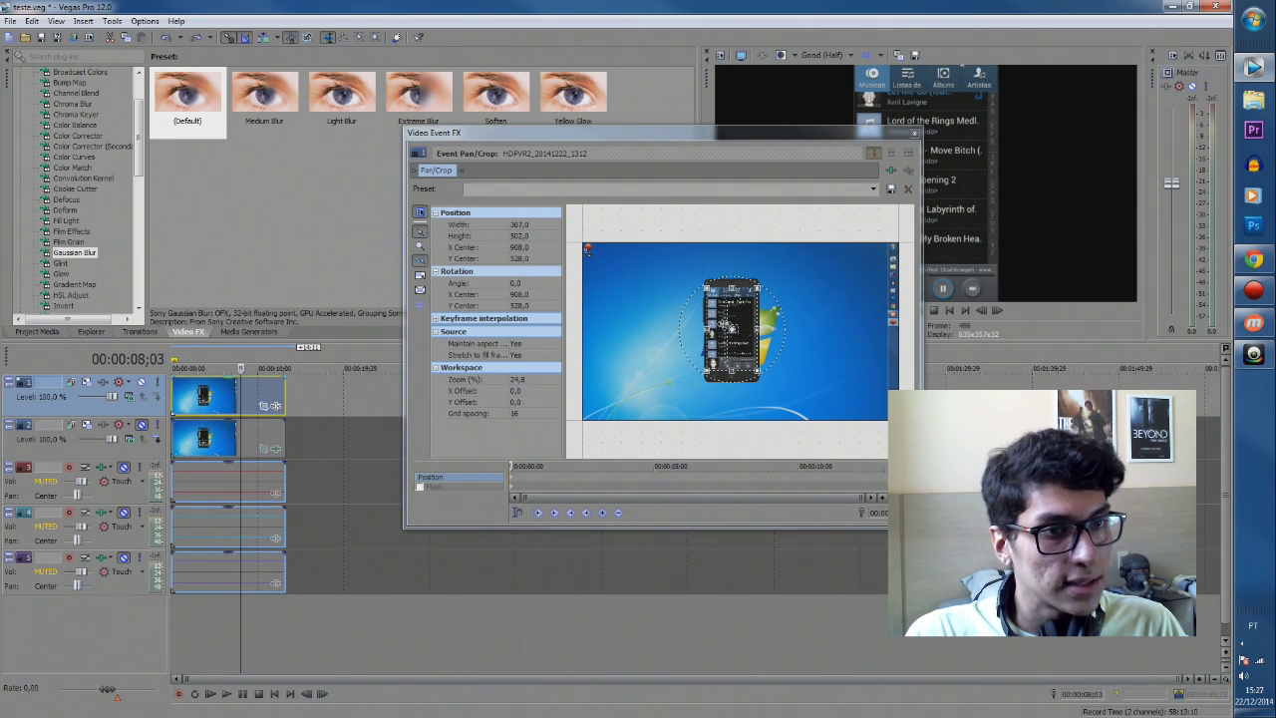
{"action": "left_click", "coordinate": [915, 134]}
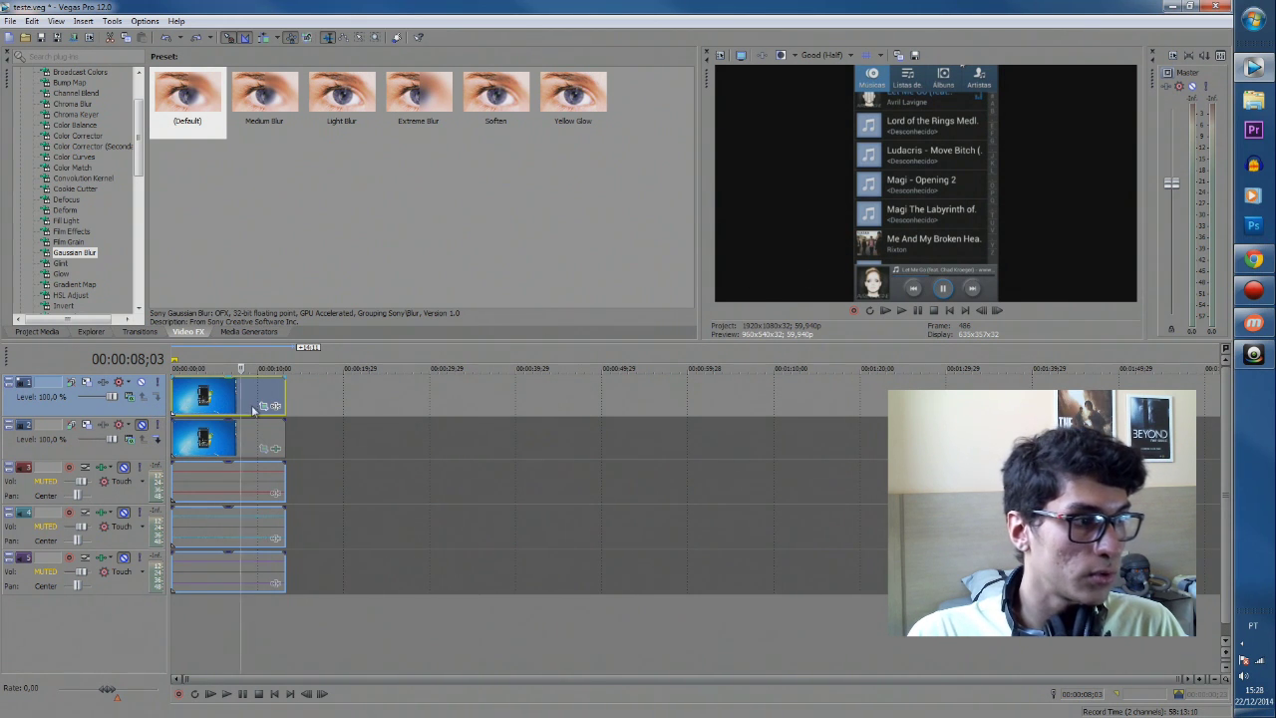
- Unmute the blurred second video track and look up the Maintain Aspect Ratio switch of its clip
{"action": "left_click", "coordinate": [140, 431]}
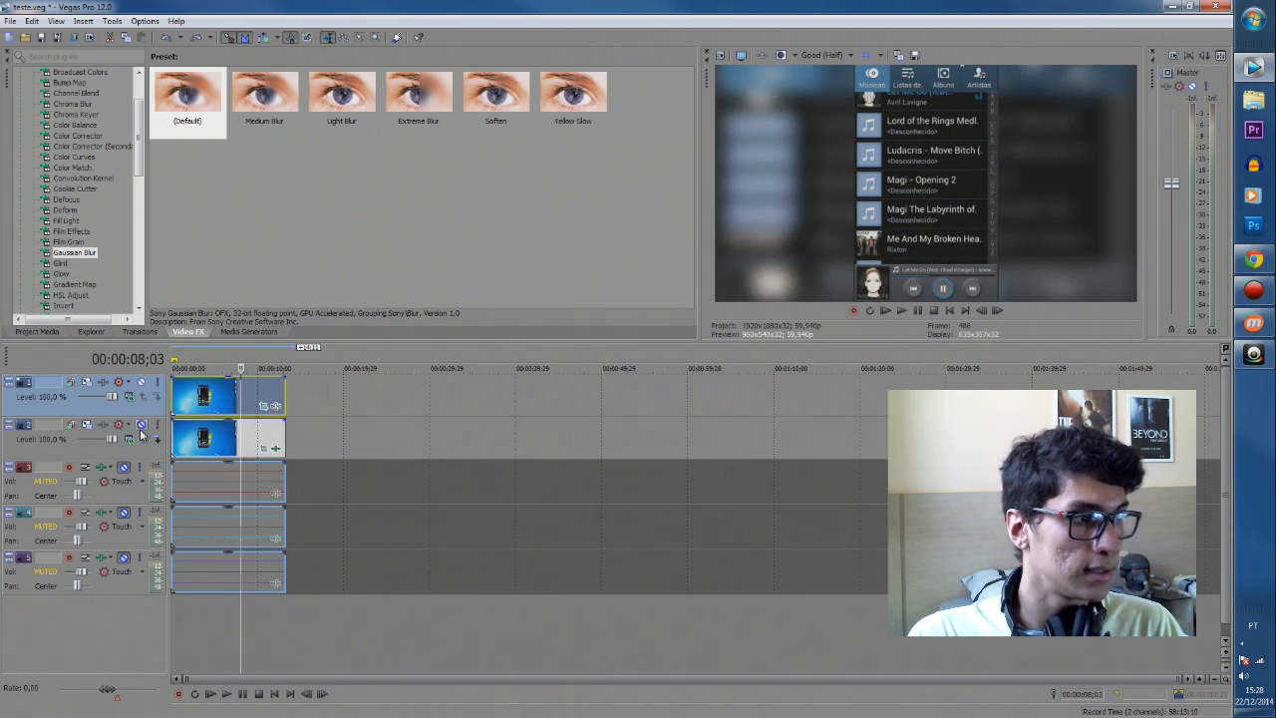
{"action": "left_click", "coordinate": [254, 438]}
{"action": "right_click", "coordinate": [251, 432]}
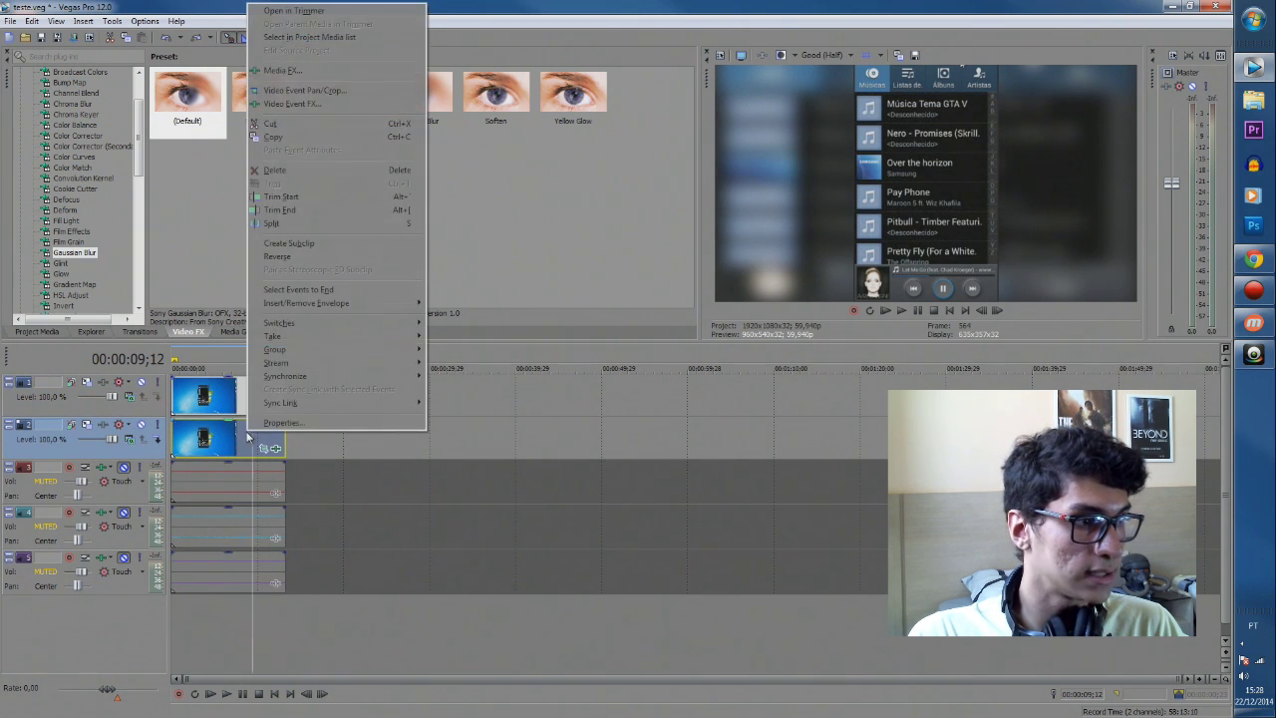
{"action": "mouse_move", "coordinate": [383, 322]}
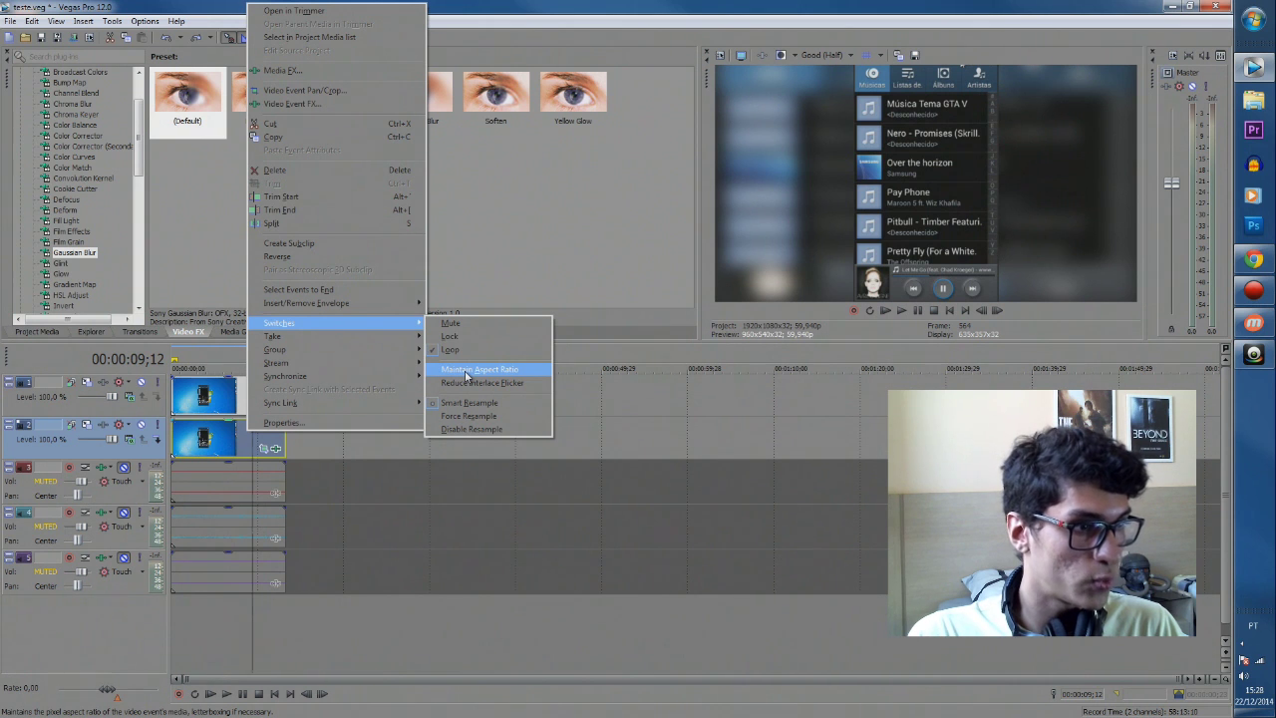
{"action": "left_click", "coordinate": [235, 439]}
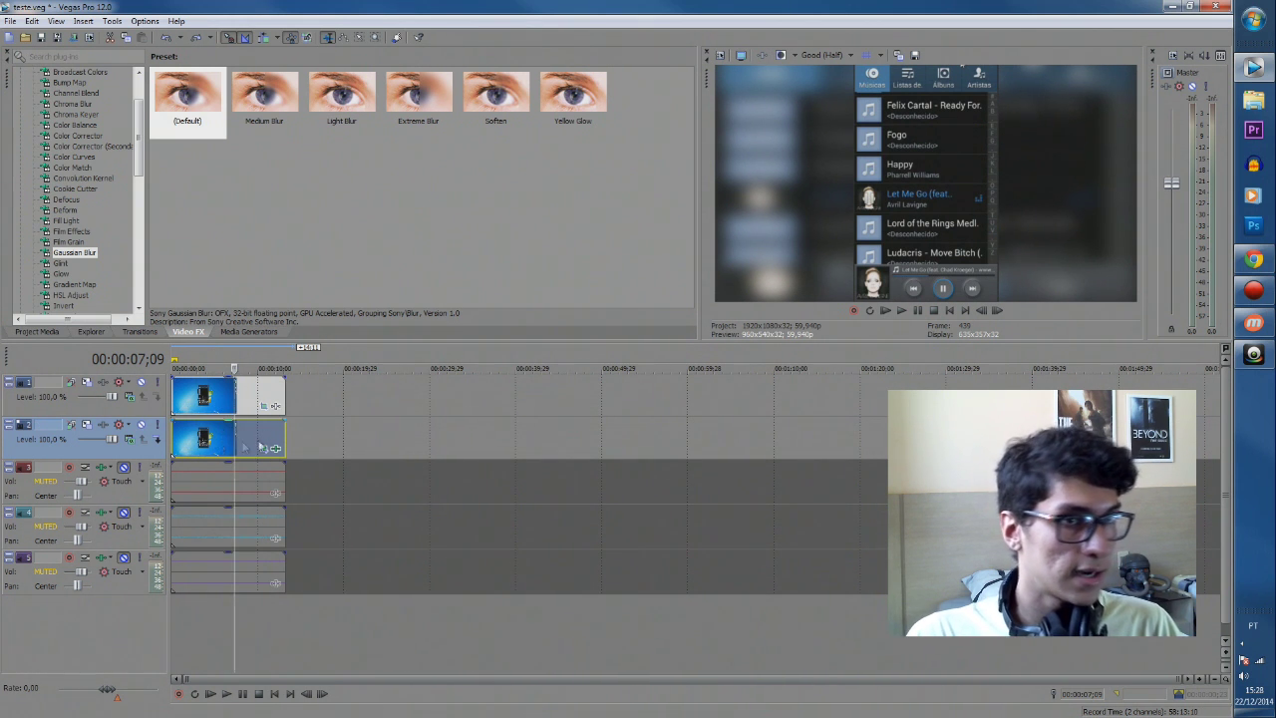
- Open Track Motion for the first video track and try its 2D Shadow, turning it on and back off
{"action": "left_click", "coordinate": [249, 391]}
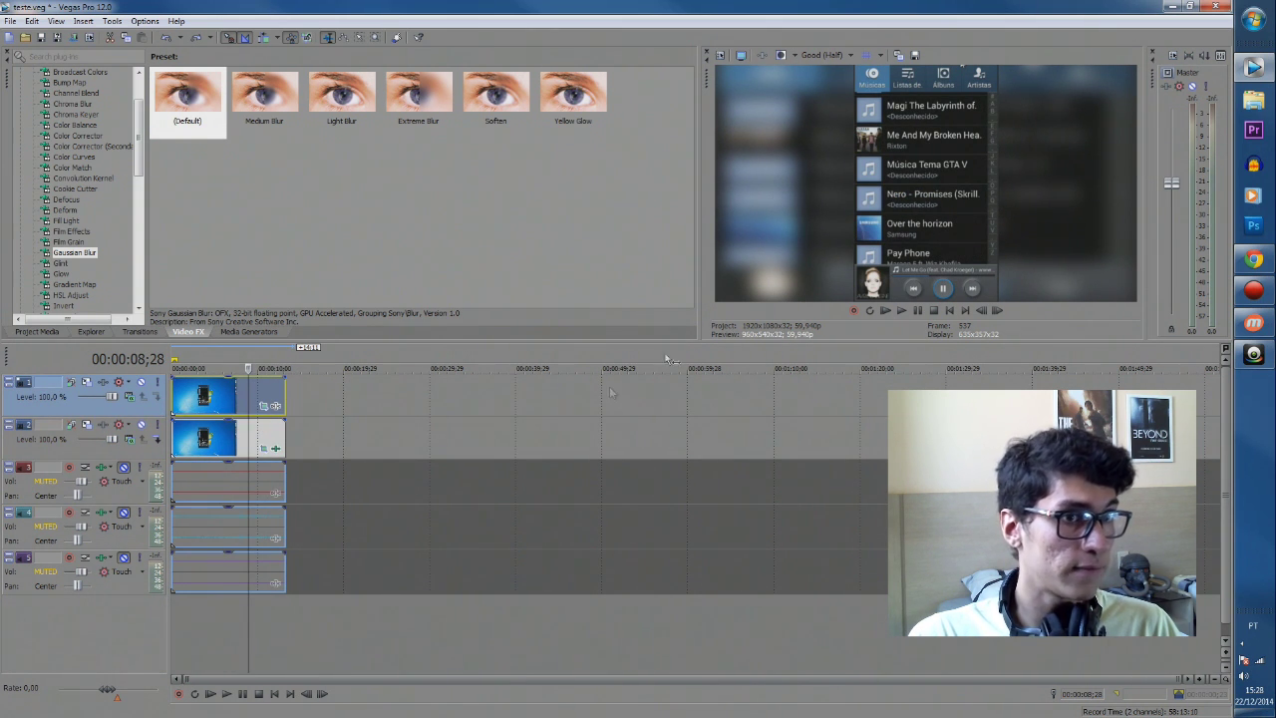
{"action": "left_click", "coordinate": [87, 390]}
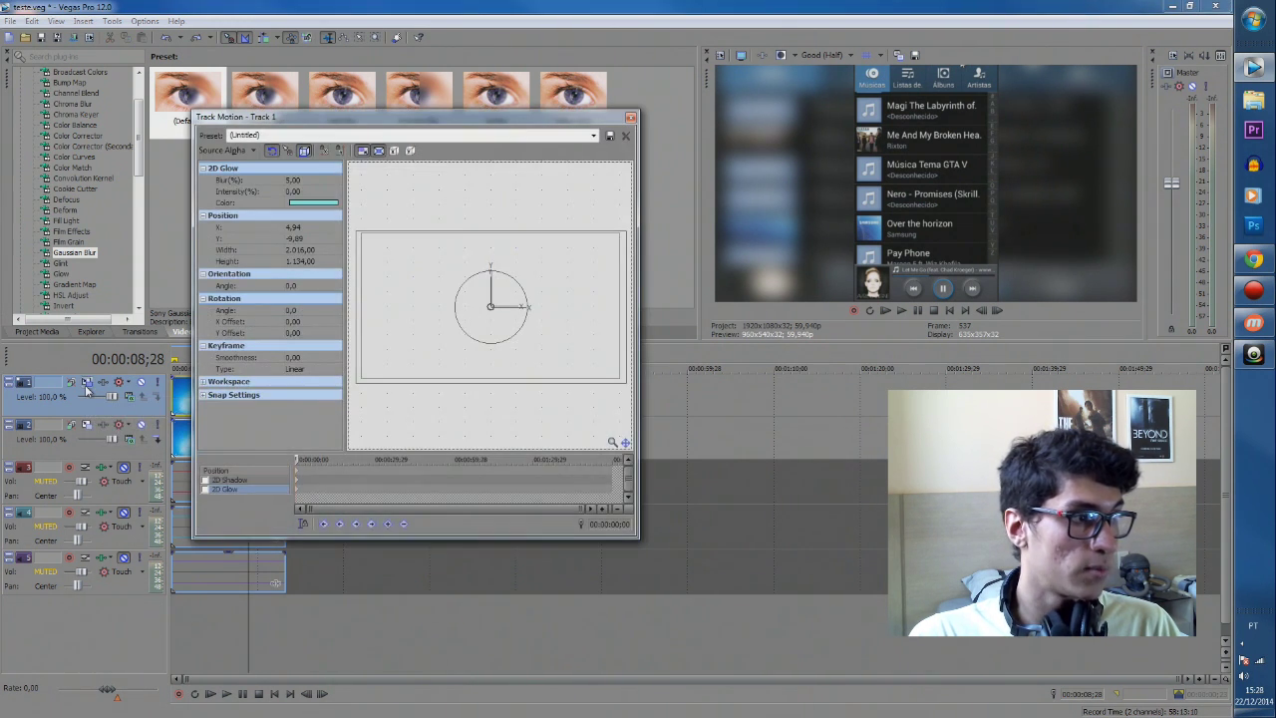
{"action": "left_click_drag", "start_coordinate": [471, 122], "coordinate": [502, 101]}
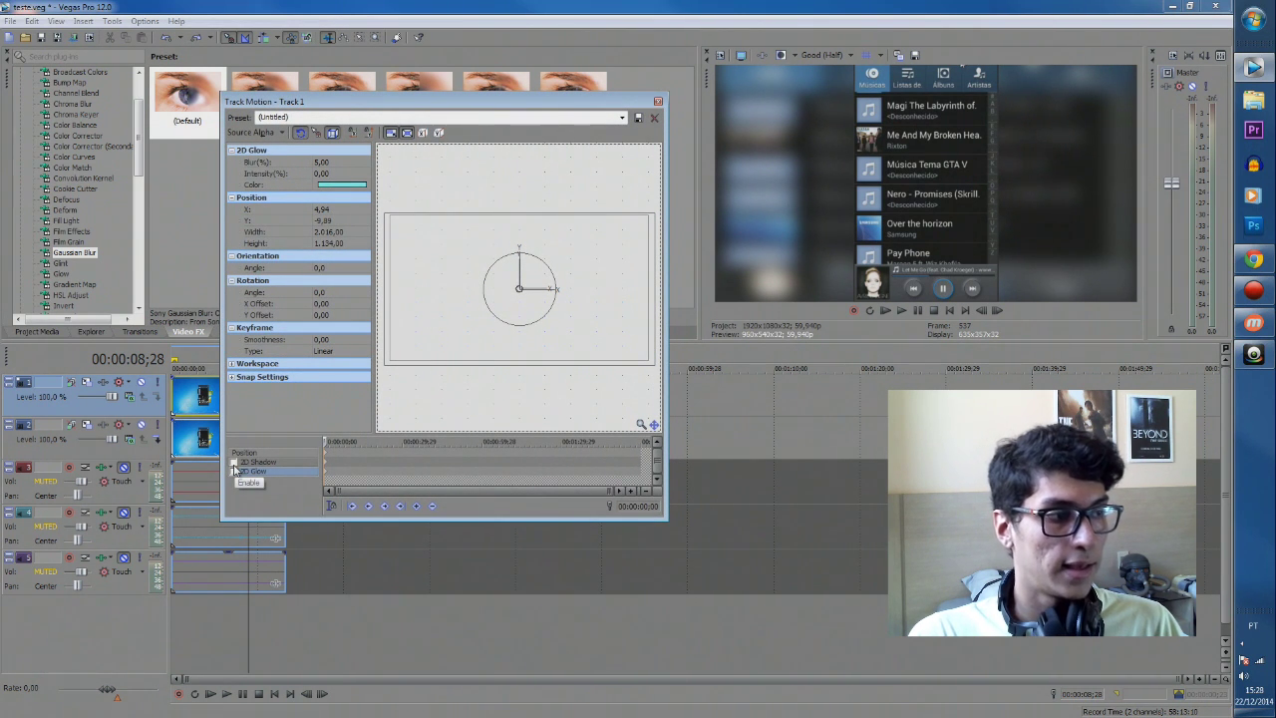
{"action": "left_click", "coordinate": [233, 470]}
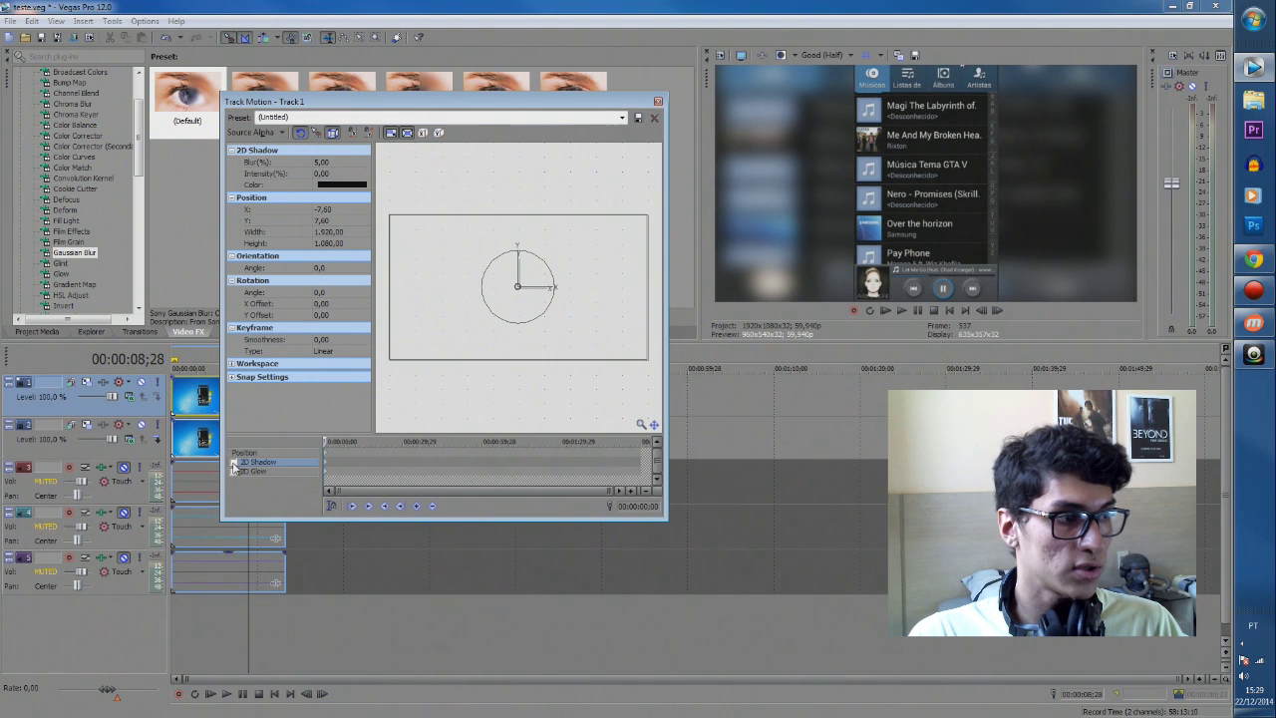
{"action": "left_click", "coordinate": [233, 470]}
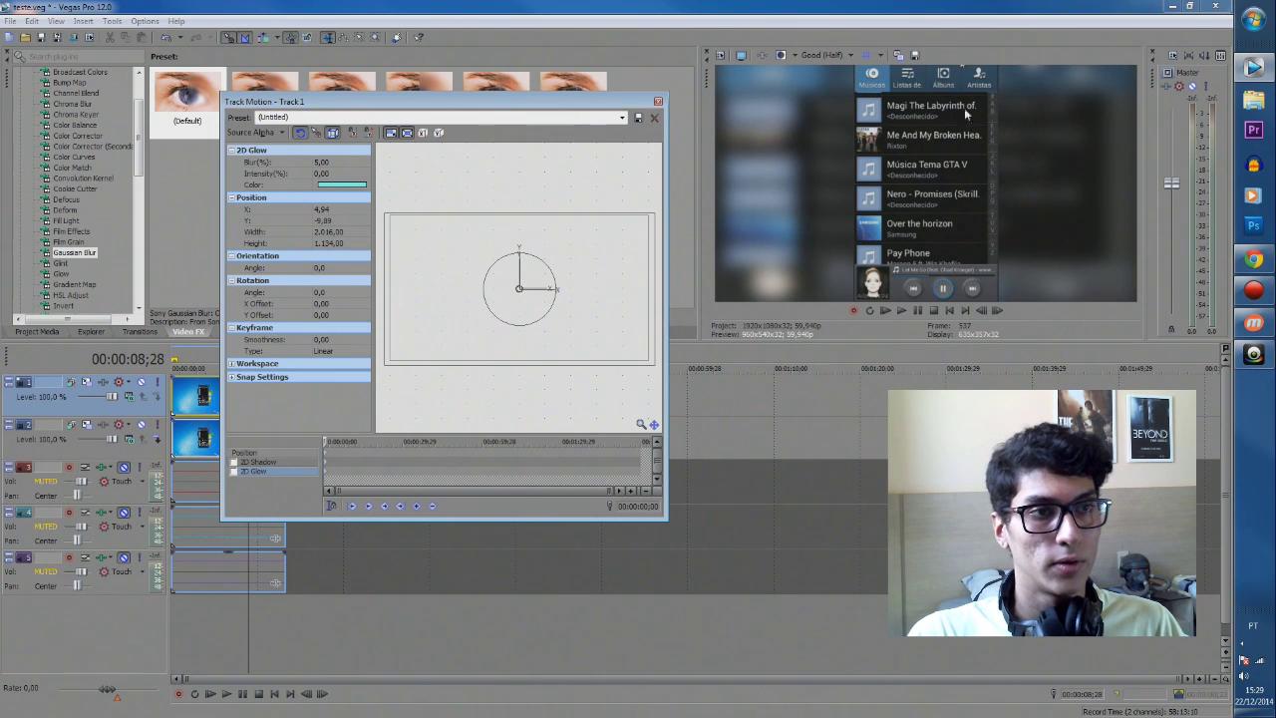
{"action": "left_click", "coordinate": [258, 463]}
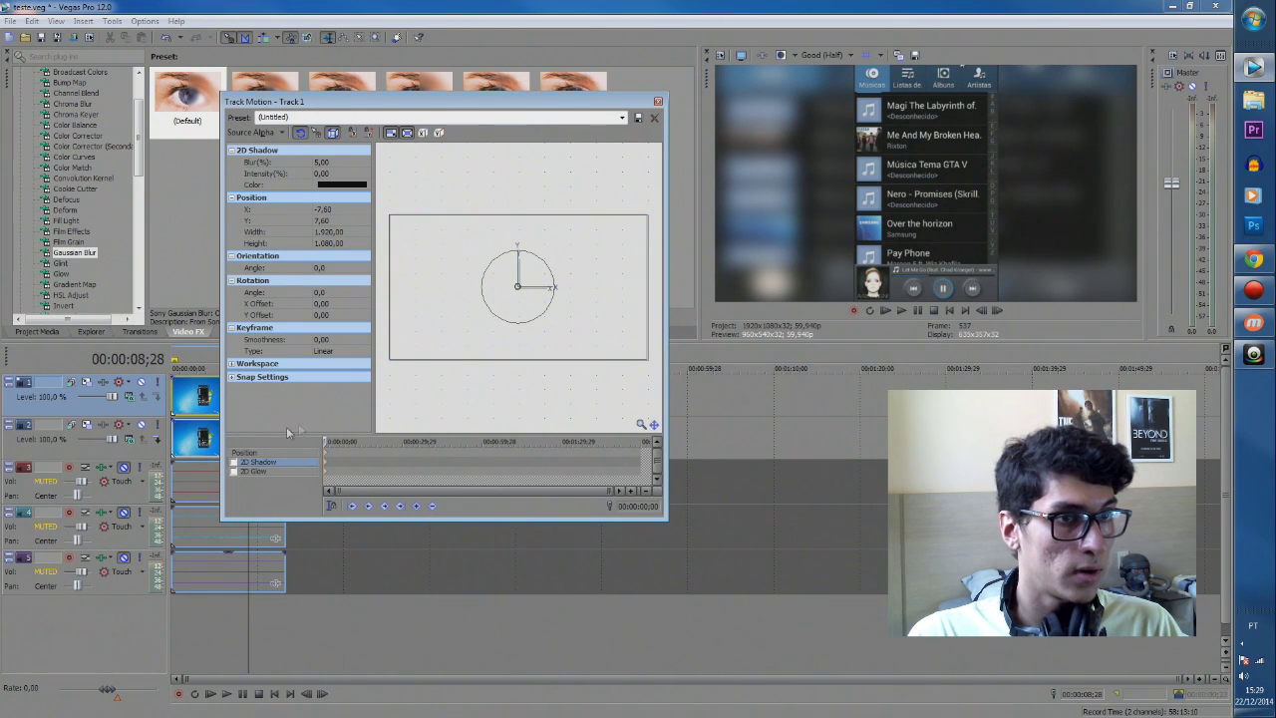
{"action": "left_click", "coordinate": [235, 464]}
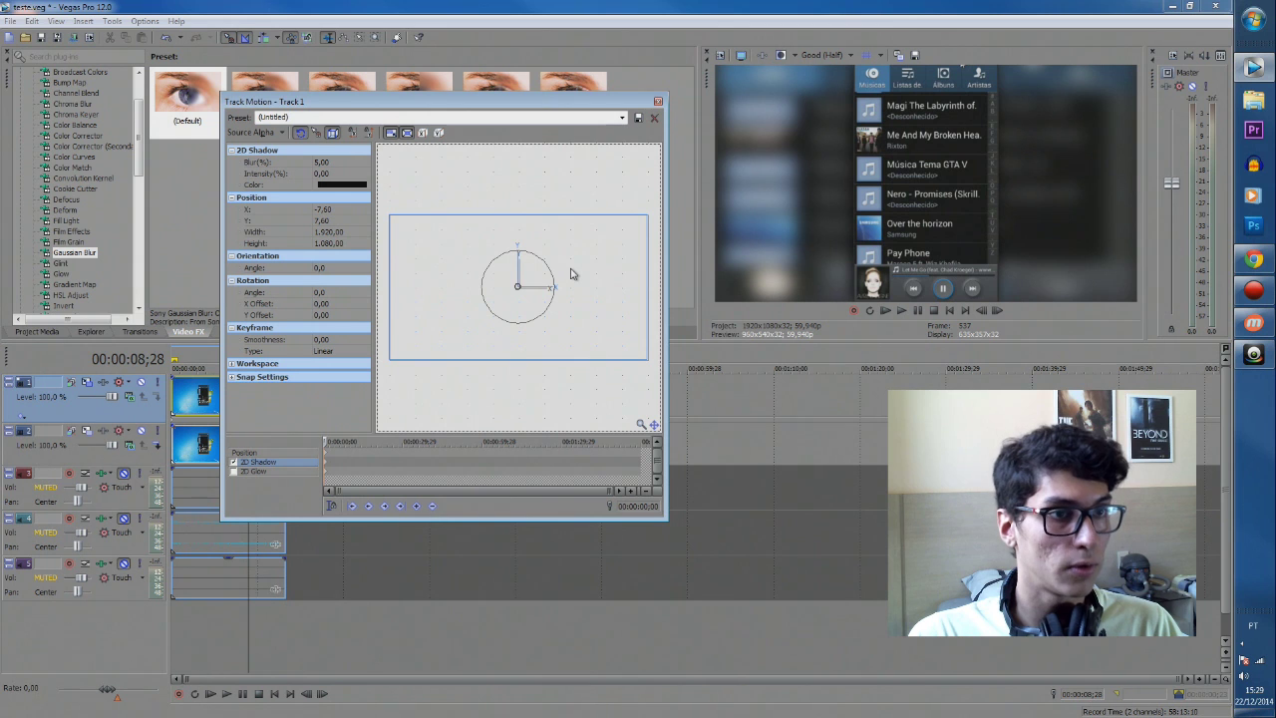
{"action": "left_click", "coordinate": [234, 470]}
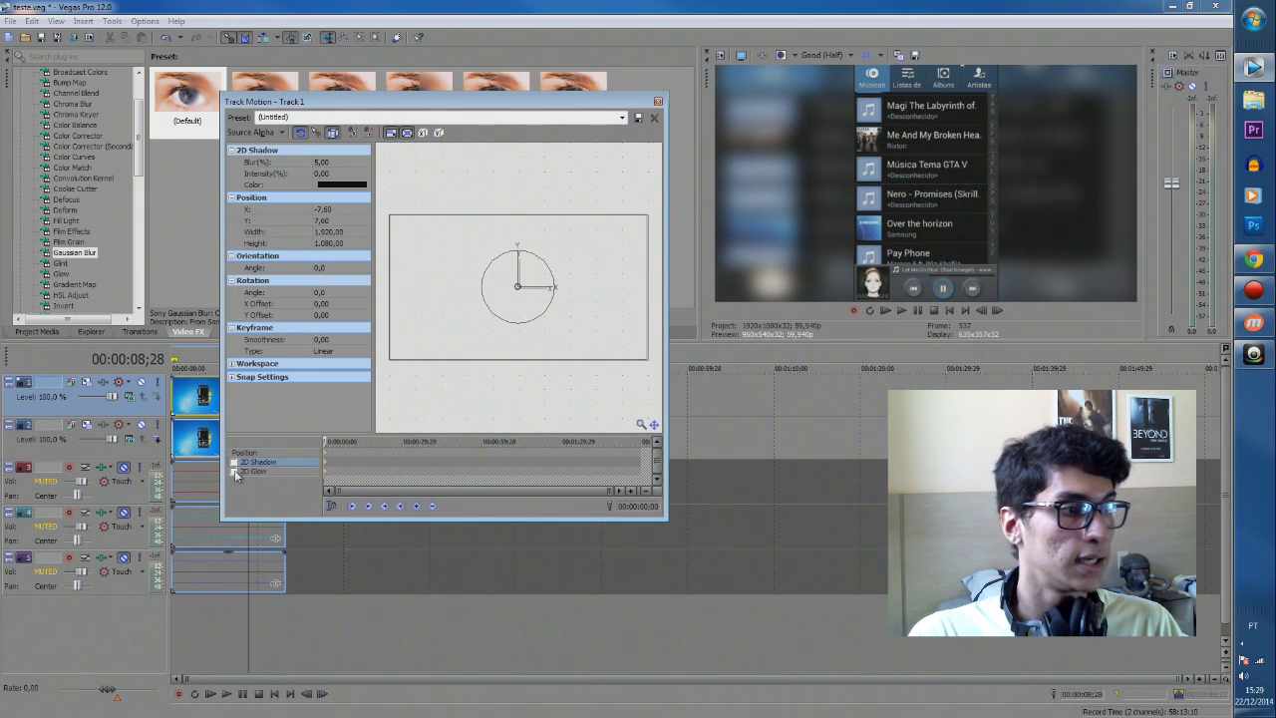
- Enable 2D Glow on the first video track and reposition it to about X -4.94, Y -9.89
{"action": "left_click", "coordinate": [235, 472]}
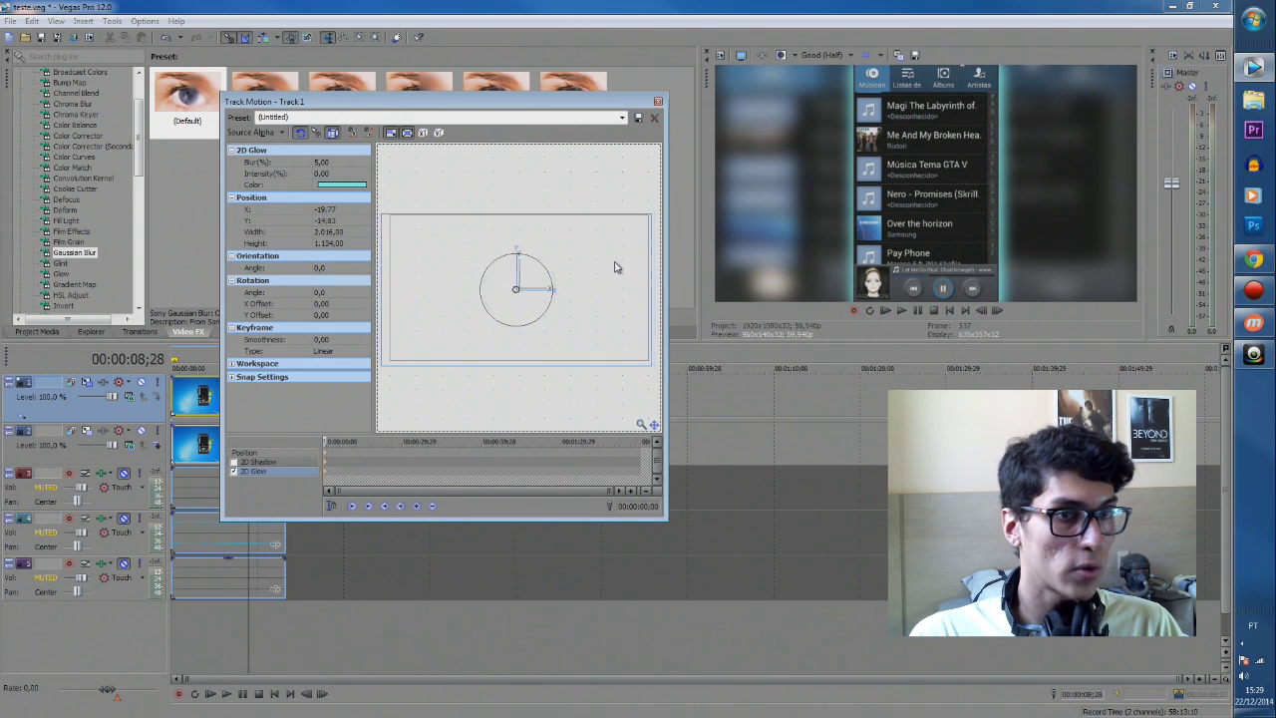
{"action": "left_click_drag", "start_coordinate": [489, 303], "coordinate": [486, 302]}
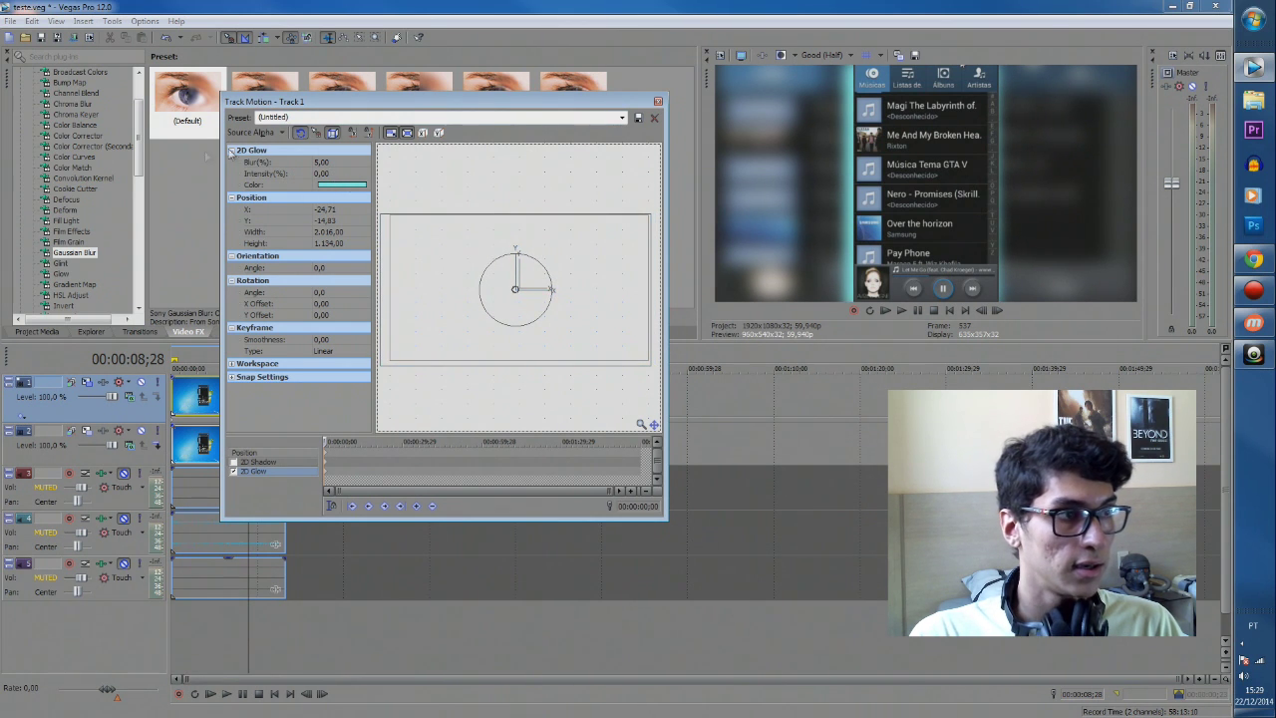
{"action": "left_click", "coordinate": [343, 186]}
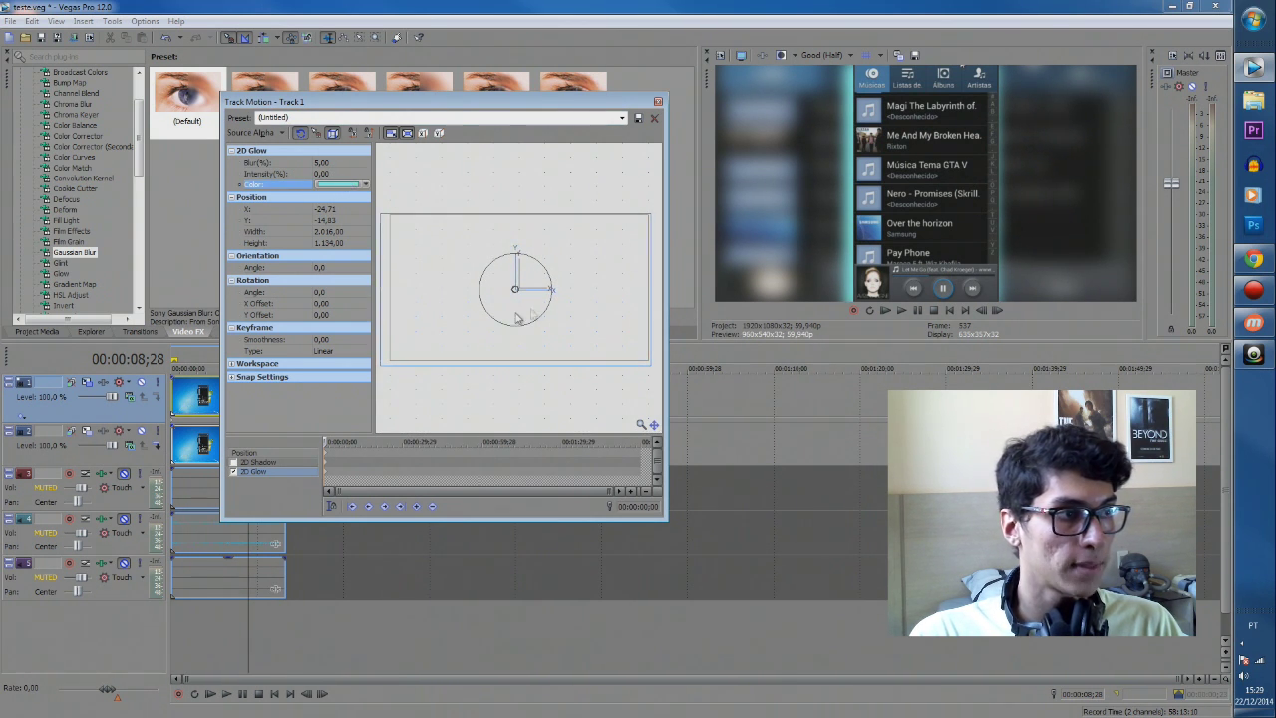
{"action": "left_click_drag", "start_coordinate": [617, 276], "coordinate": [618, 277]}
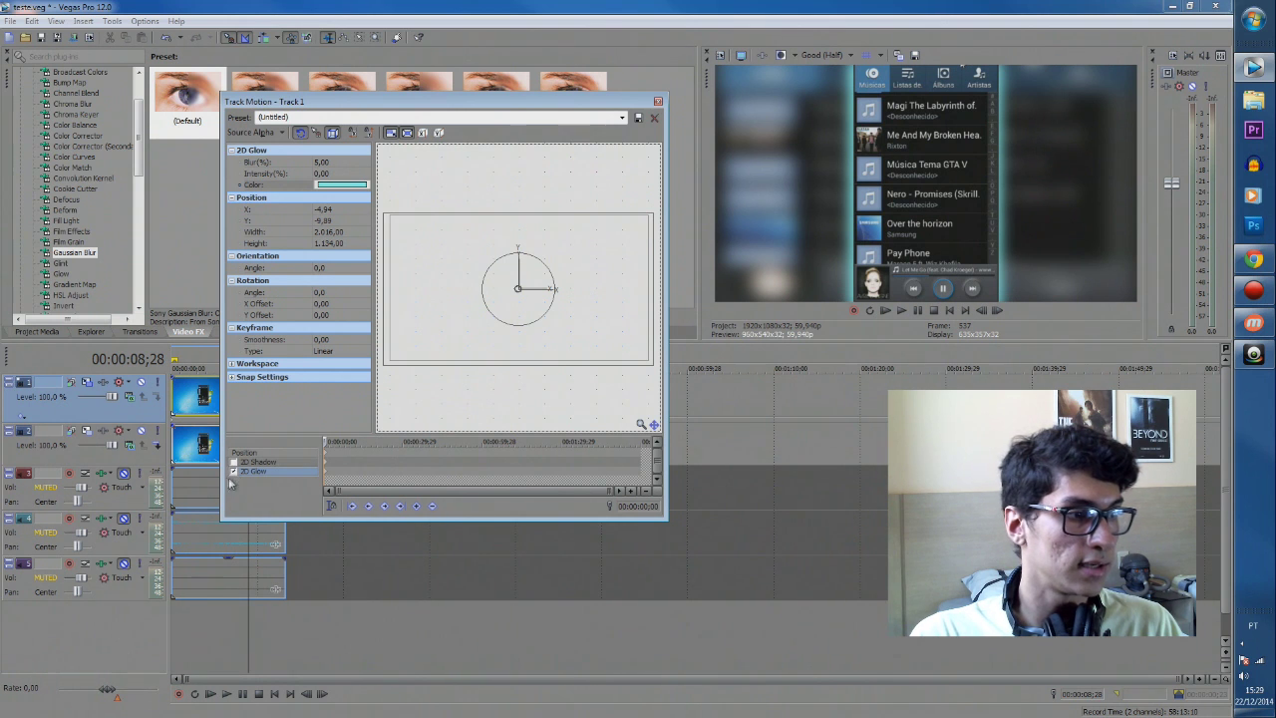
{"action": "left_click", "coordinate": [657, 102]}
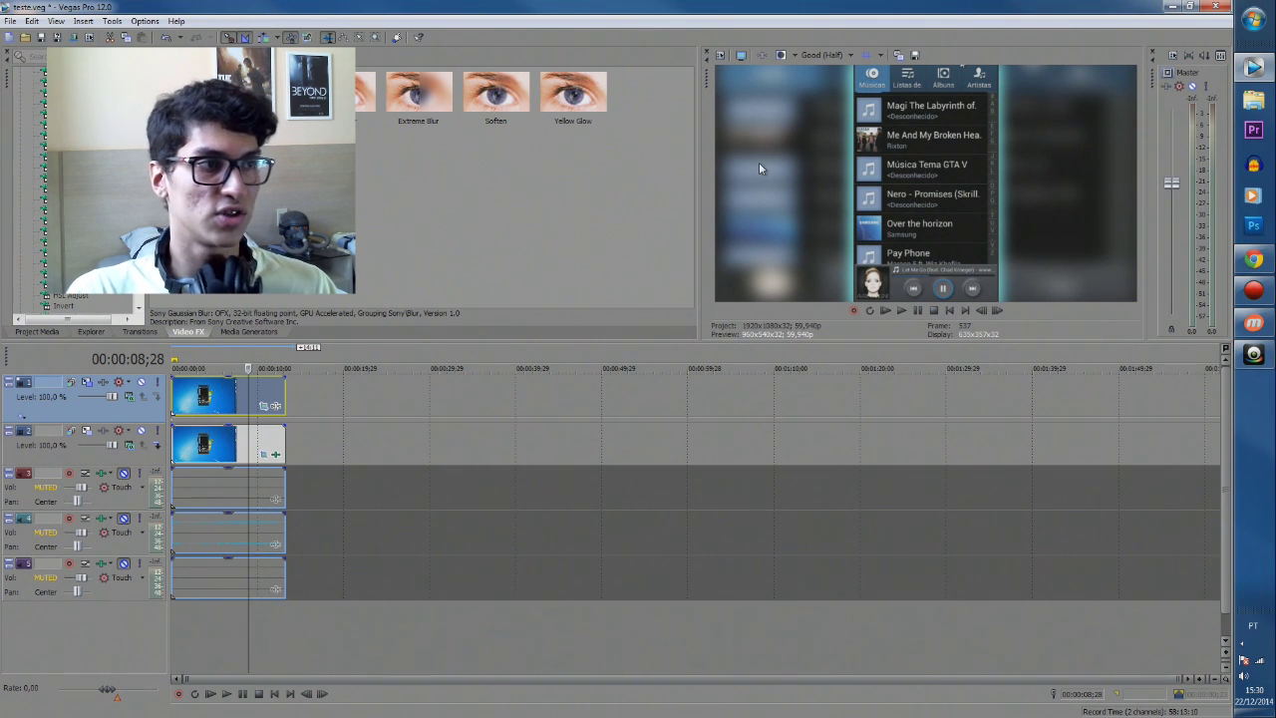
- Unmute audio track 4 and minimize Vegas Pro to return to the mirrored phone on the desktop
{"action": "left_click", "coordinate": [124, 518]}
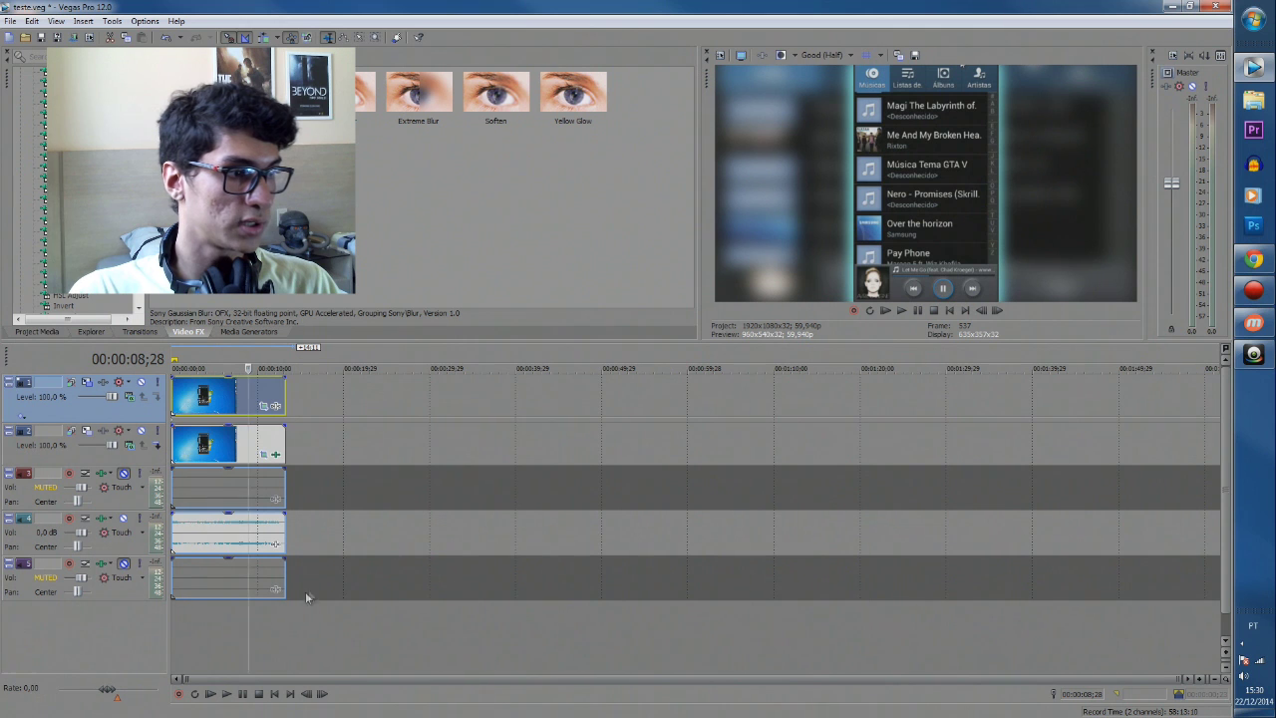
{"action": "left_click", "coordinate": [123, 518]}
{"action": "left_click", "coordinate": [123, 519]}
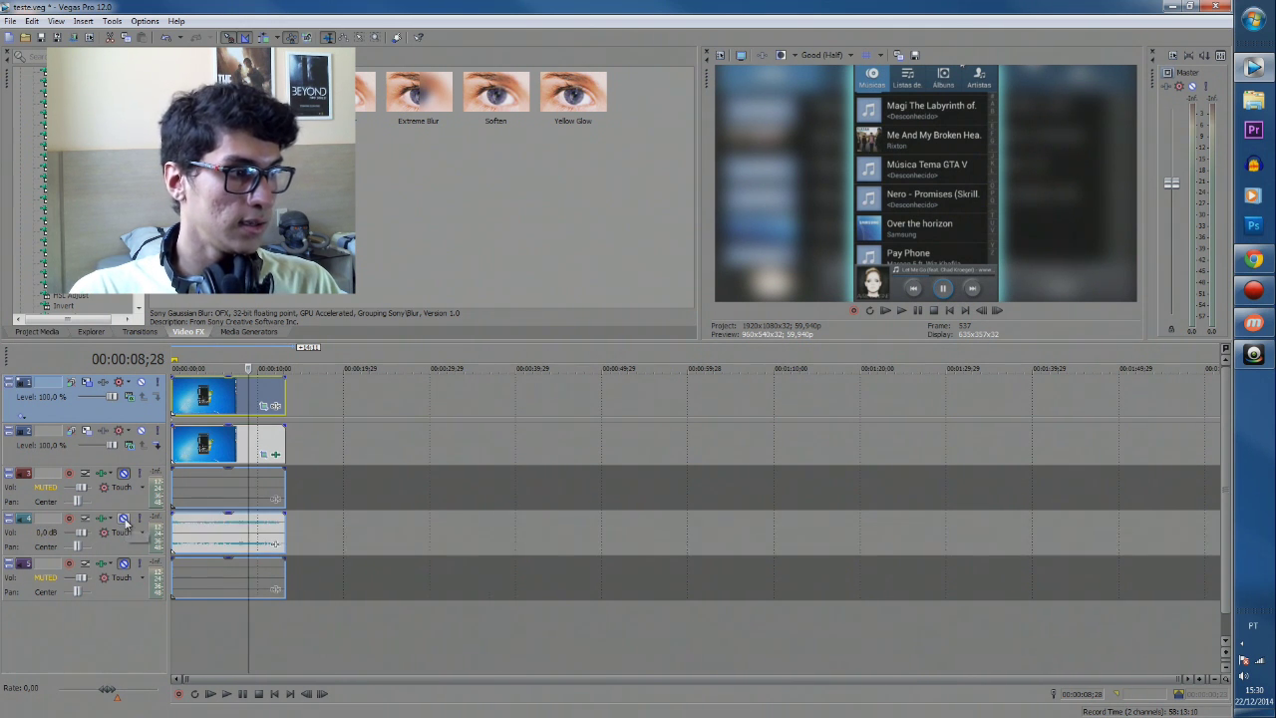
{"action": "left_click", "coordinate": [1168, 6]}
{"action": "mouse_move", "coordinate": [594, 129]}
{"action": "left_mouse_down"}
{"action": "mouse_move", "coordinate": [607, 117]}
{"action": "mouse_move", "coordinate": [600, 140]}
{"action": "left_mouse_up"}
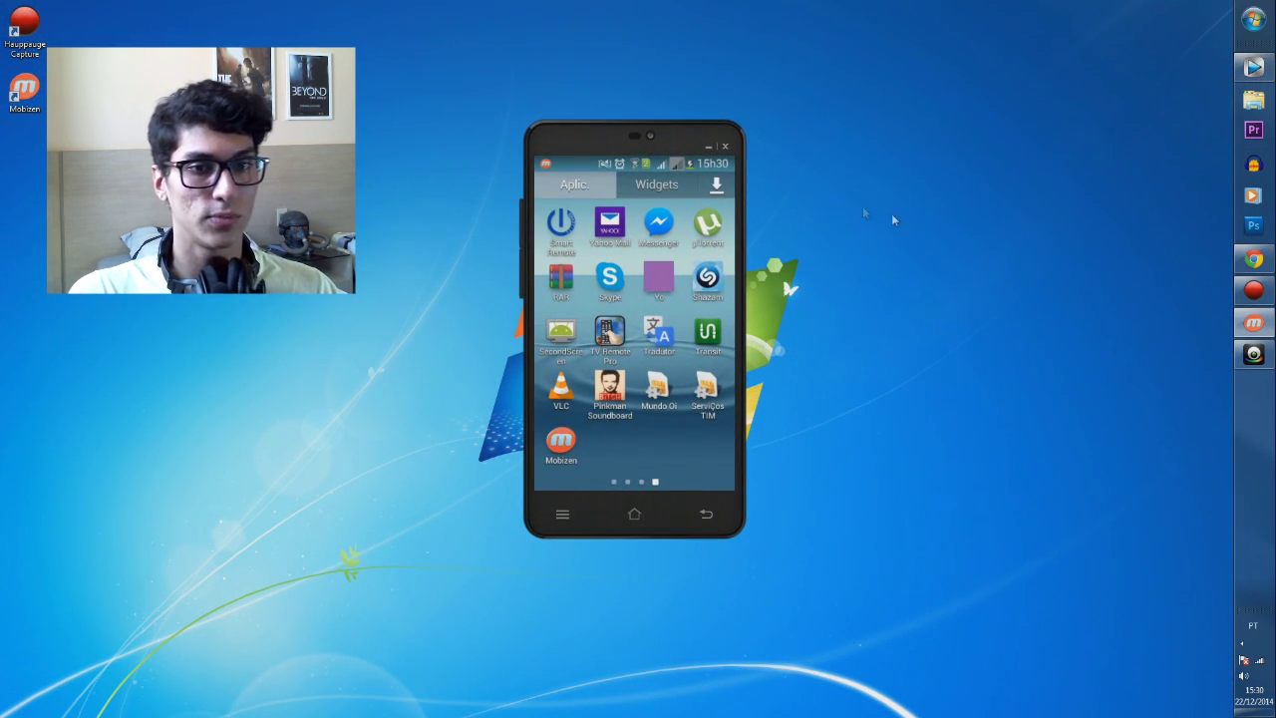